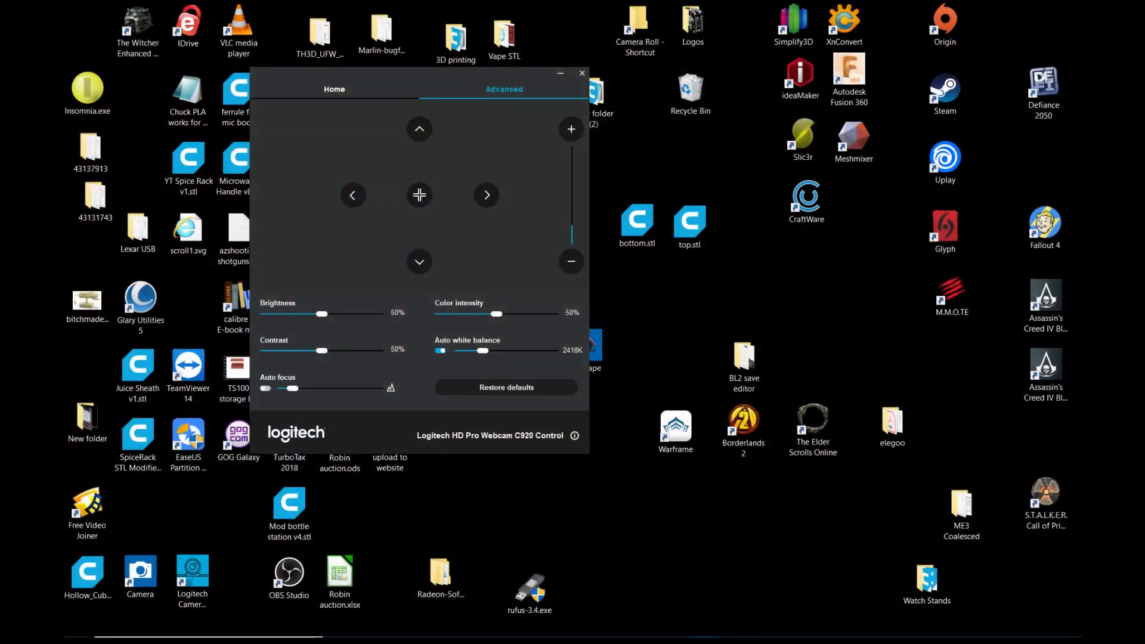
Bring the Fusion 360 window showing the AC Condenser fan cover mk 1 v1 design to the front.
mouse_move(524, 641)
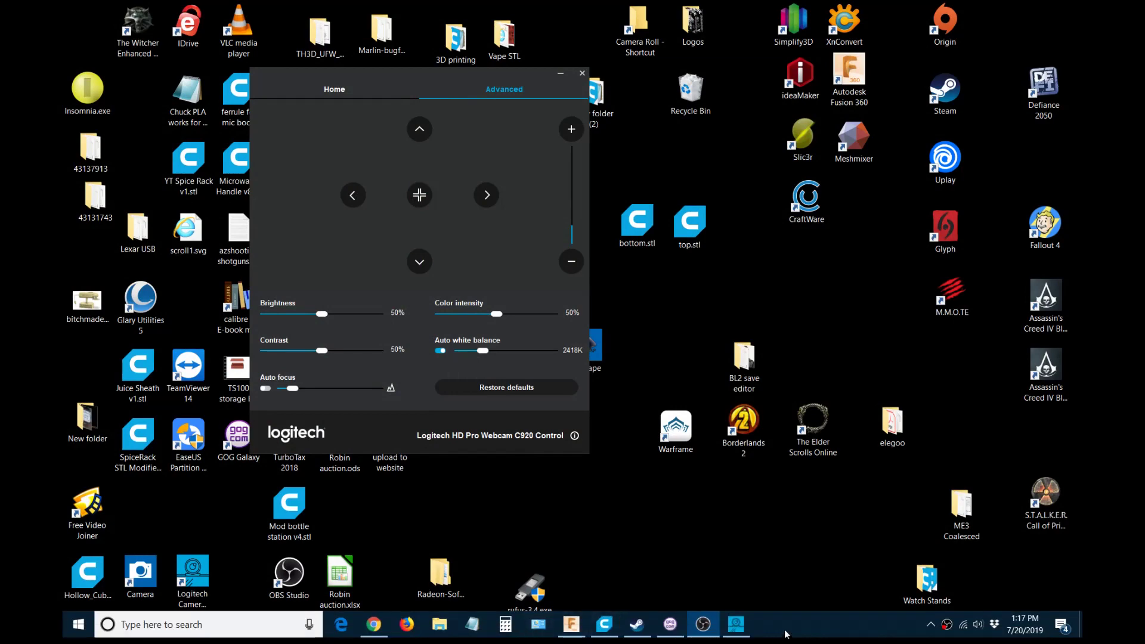
left_click(571, 625)
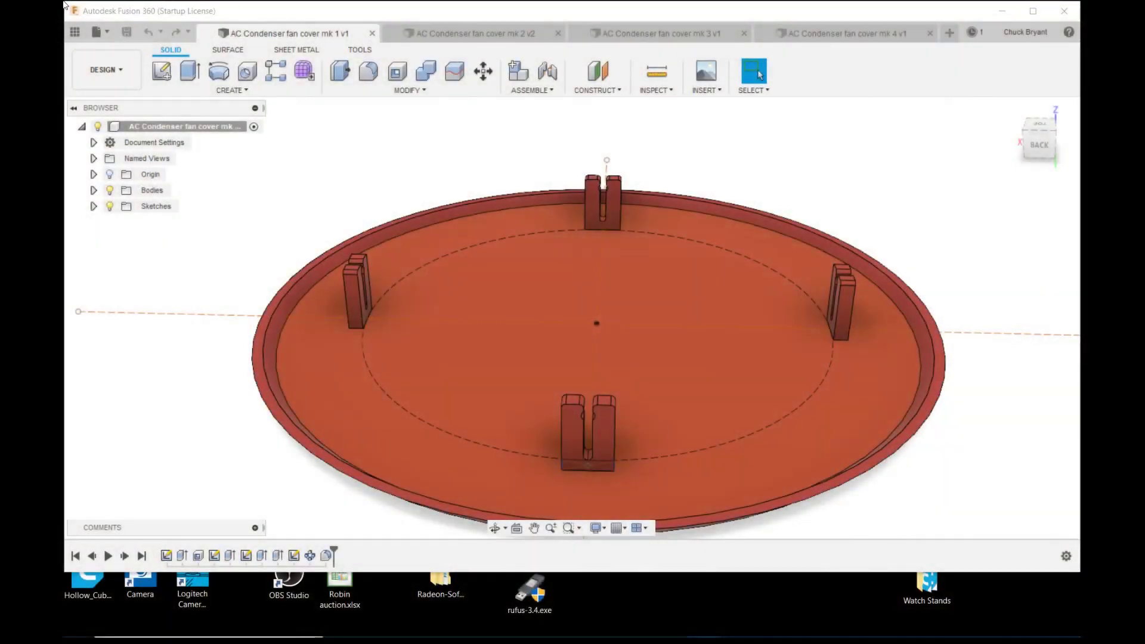
Switch to the AC Condenser fan cover mk 2 v2 tab and orbit to inspect its clip posts.
left_click(525, 34)
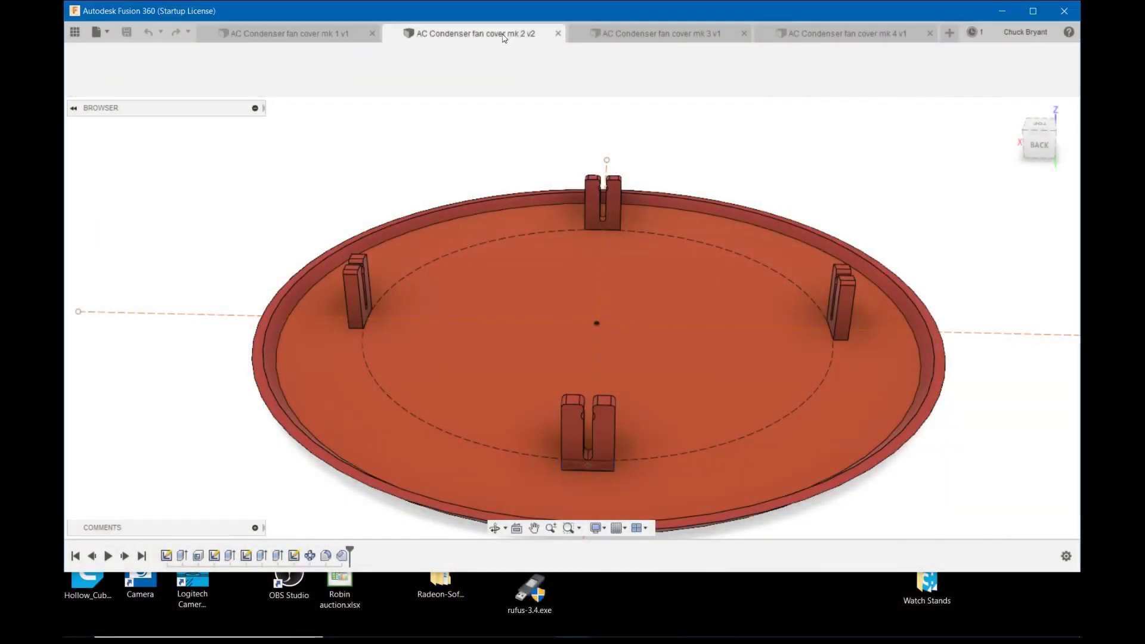
middle_click_drag(707, 374, 686, 411, "shift")
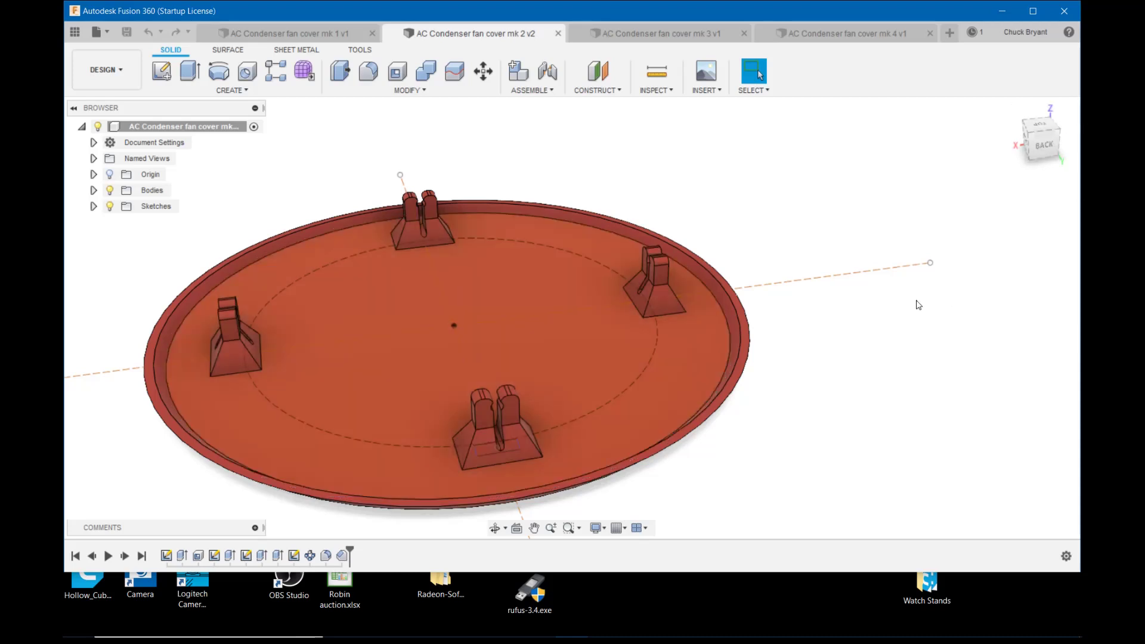
middle_click_drag(916, 305, 875, 293, "shift")
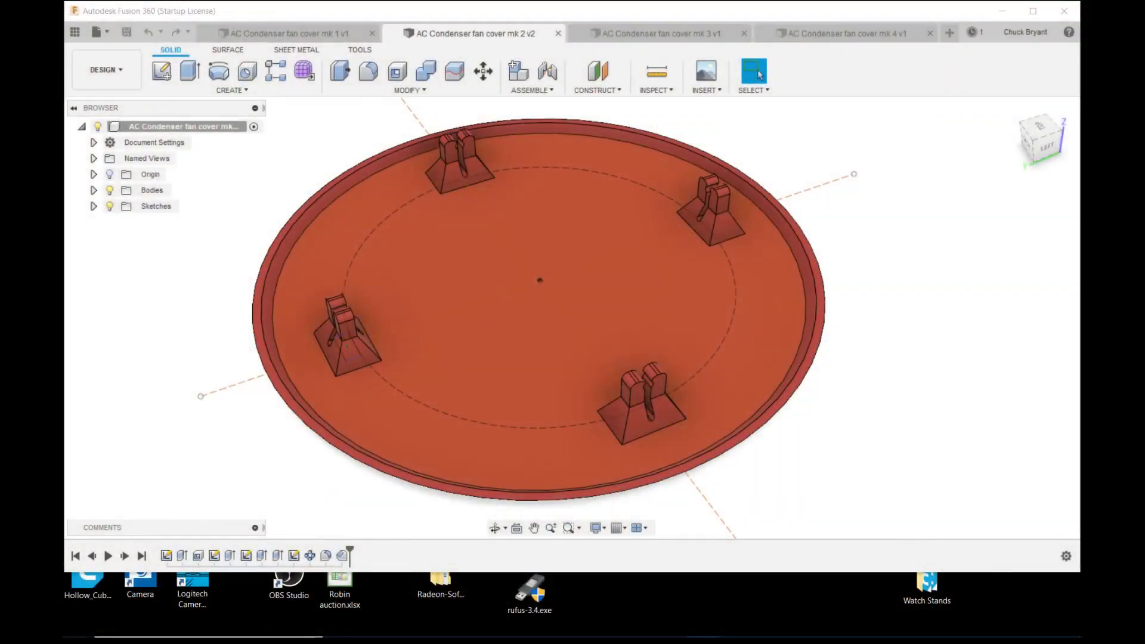
Switch to the AC Condenser fan cover mk 3 v1 tab and orbit the cover to inspect it.
left_click(662, 34)
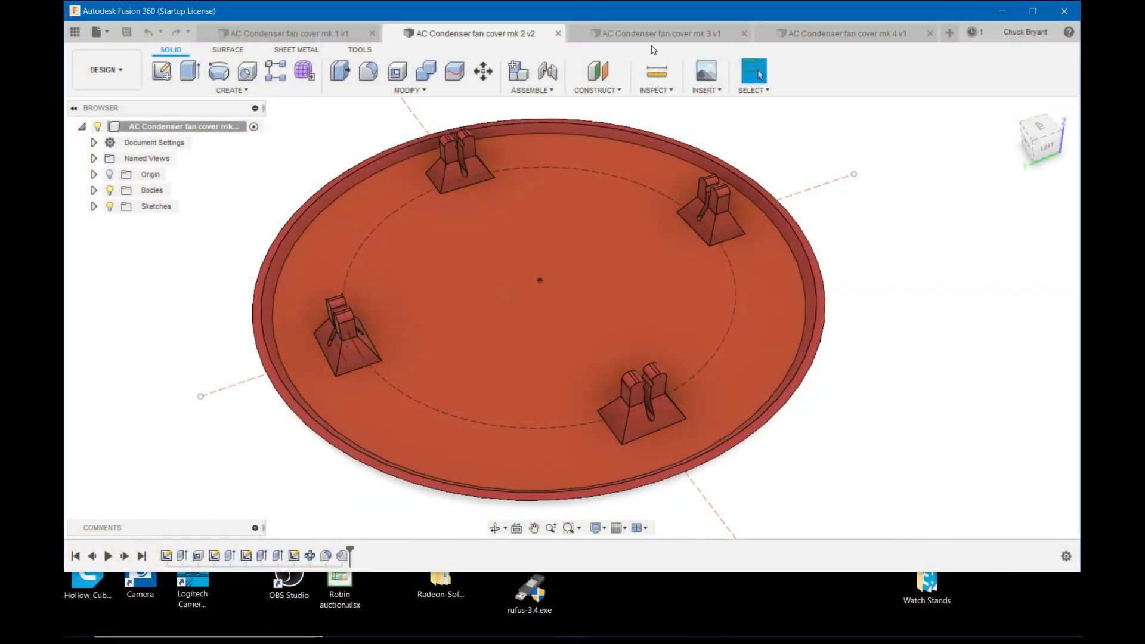
mouse_move(698, 404)
middle_mouse_down("shift")
mouse_move(641, 378)
mouse_move(661, 409)
mouse_move(739, 416)
mouse_move(682, 392)
middle_mouse_up("shift")
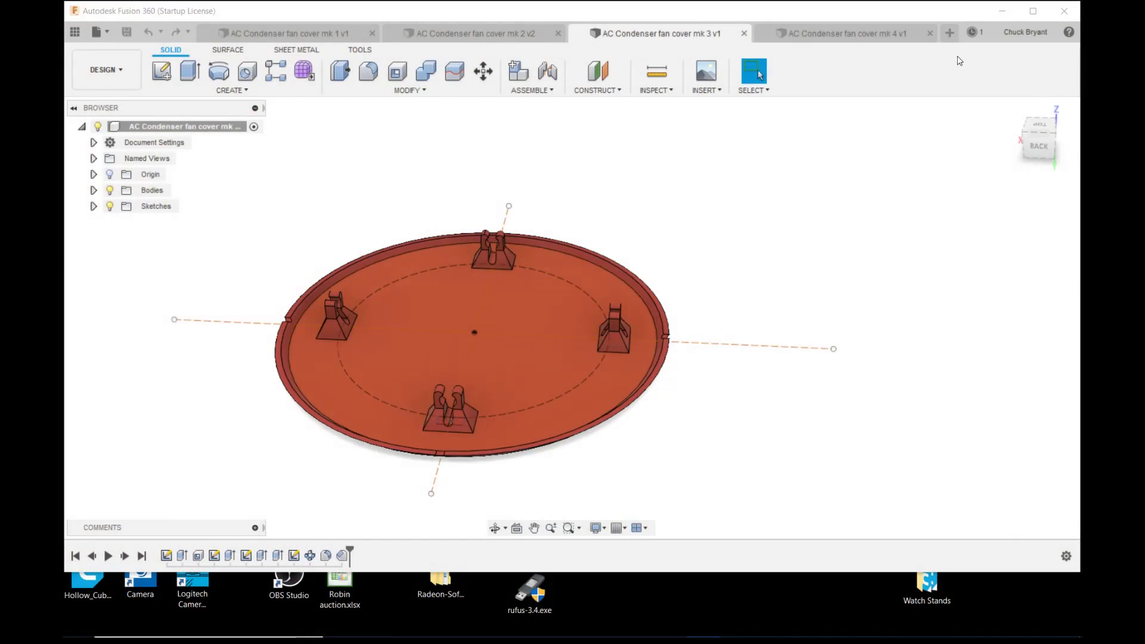
Switch to the mk 4 v1 tab, zoom in and orbit to low side views of its clips.
left_click(846, 34)
scroll(774, 381, "up", 3)
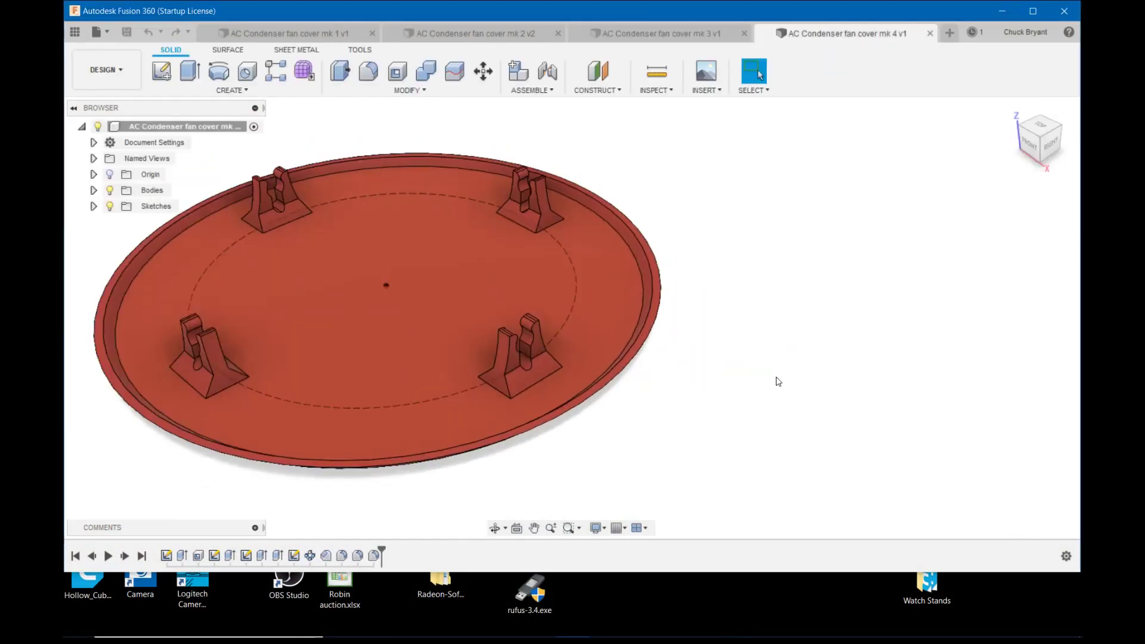
middle_click_drag(800, 388, 650, 374, "shift")
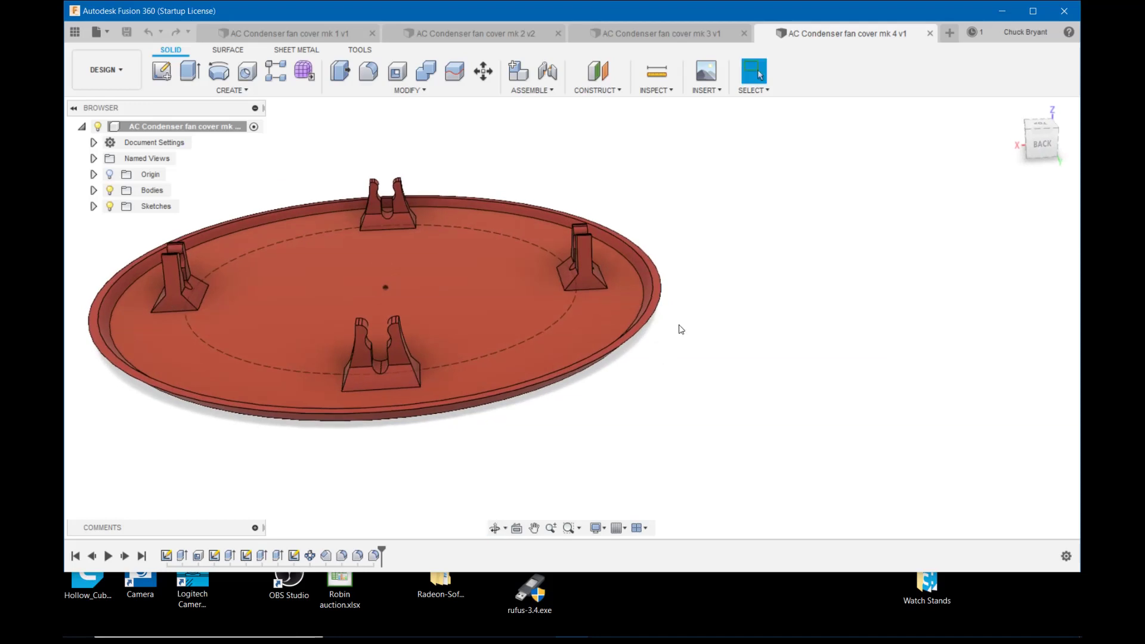
middle_click_drag(677, 327, 809, 397, "shift")
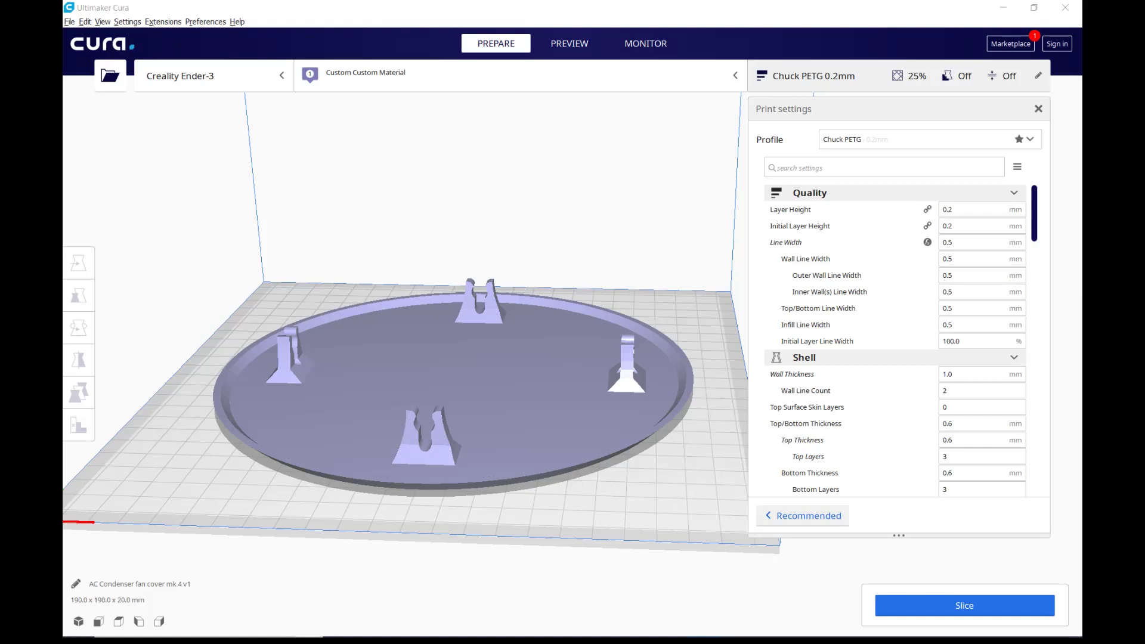
mouse_move(66, 639)
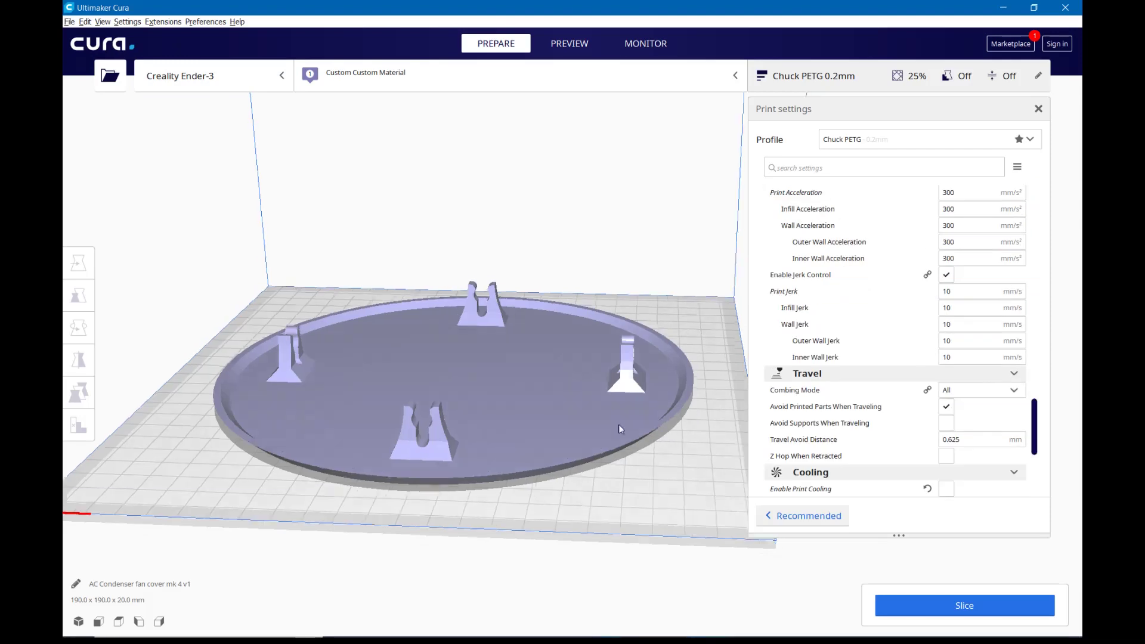
Scroll Cura's Custom settings to Material: 240 °C printing, 70 °C build plate, 5 mm retraction.
right_click_drag(619, 429, 671, 438)
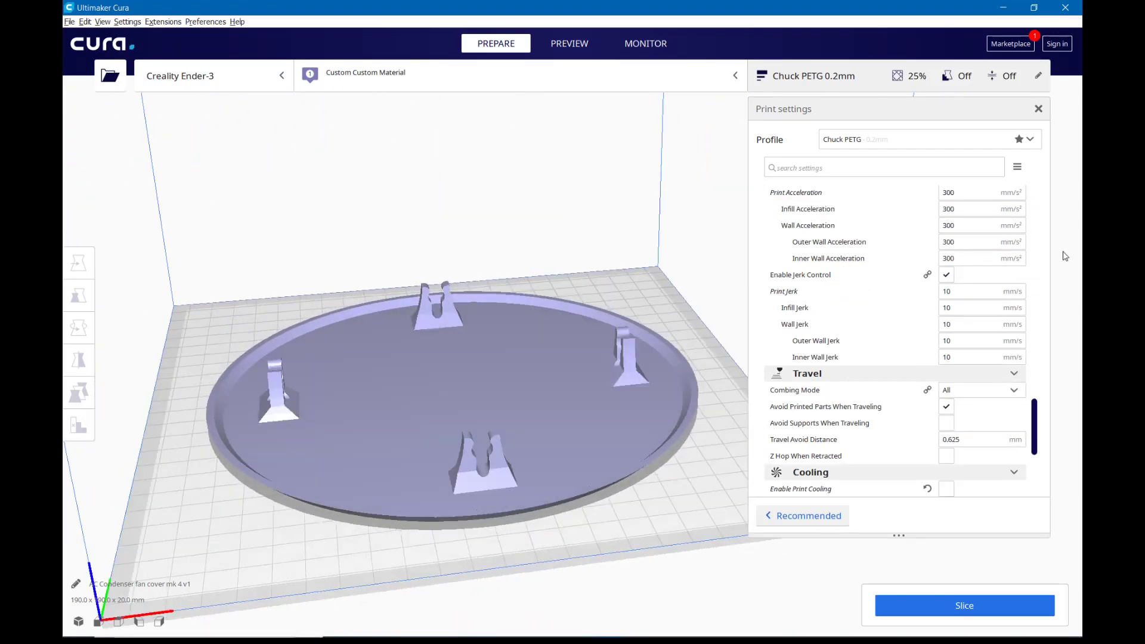
scroll(933, 206, "up", 15)
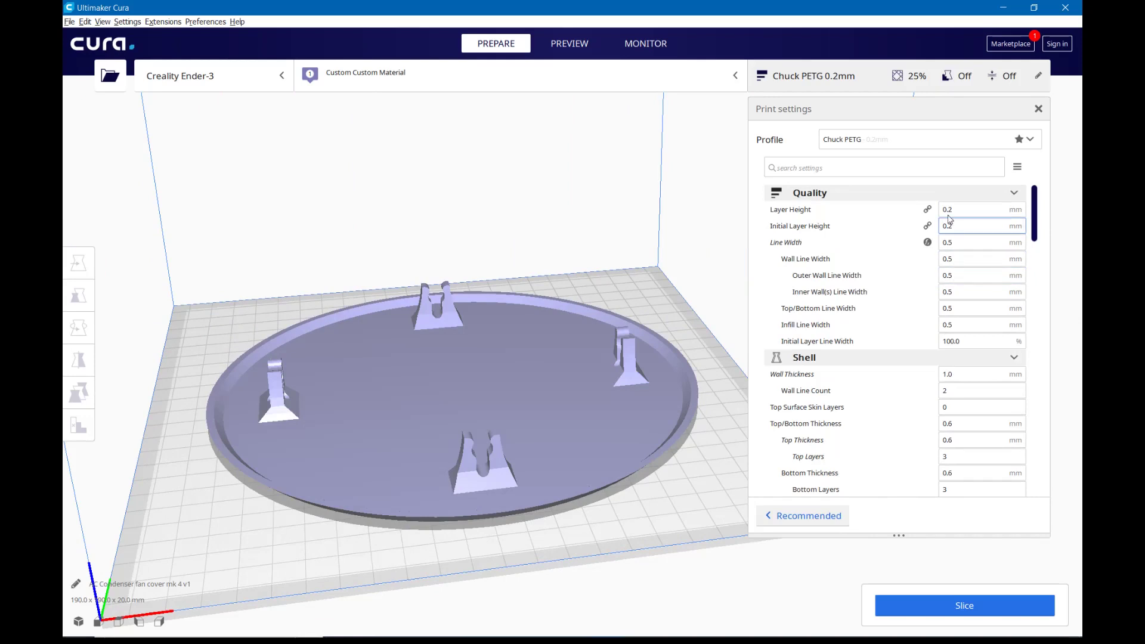
mouse_move(960, 338)
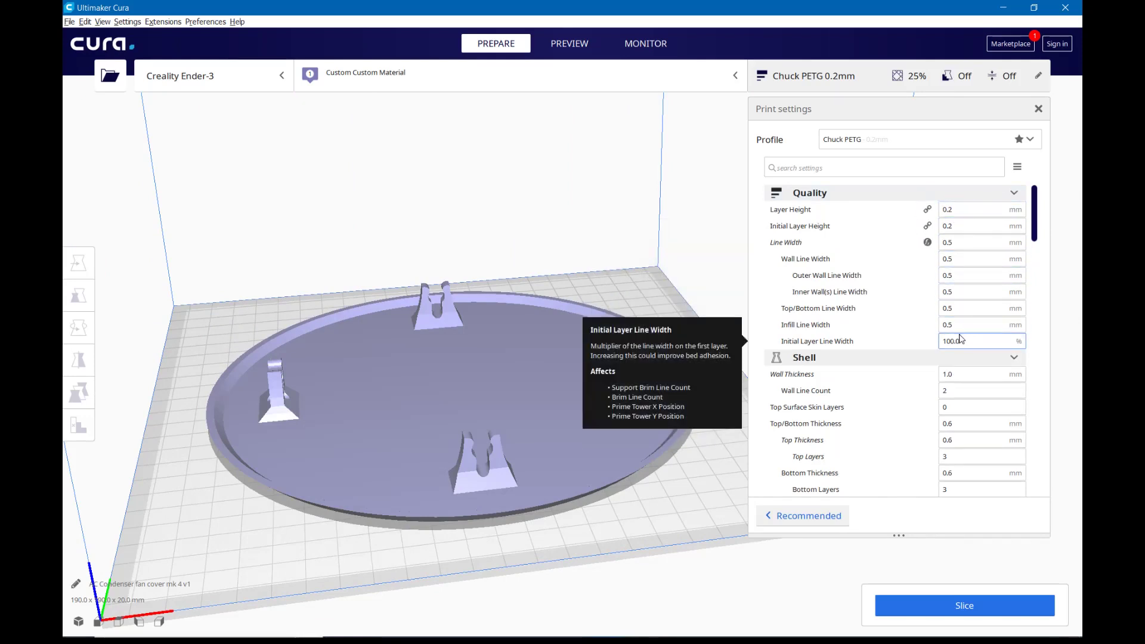
mouse_move(961, 222)
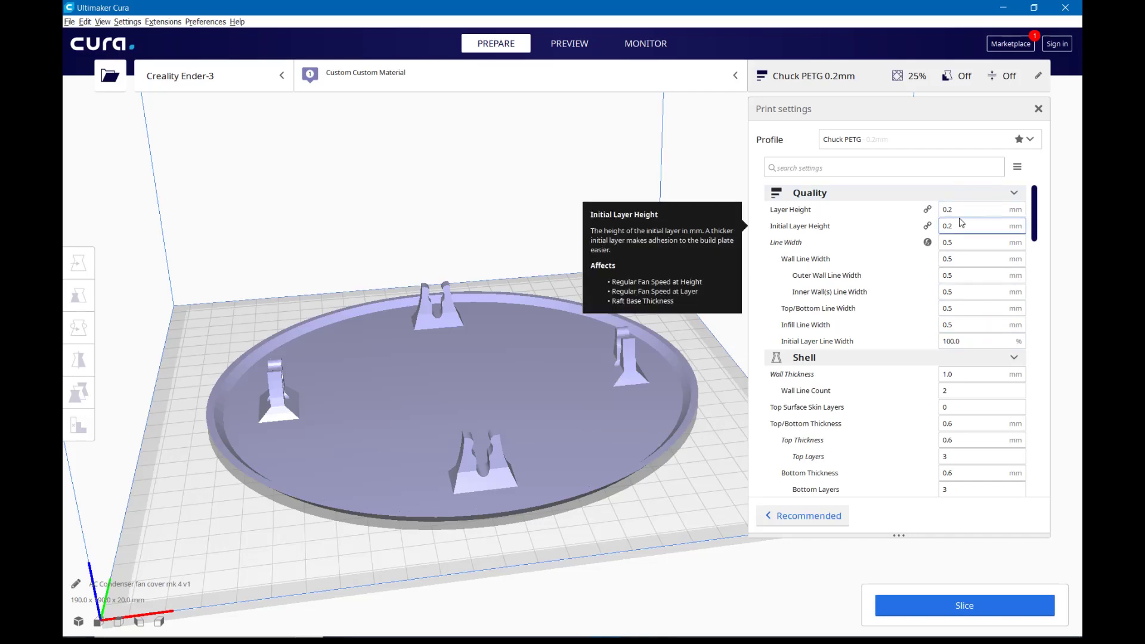
mouse_move(959, 261)
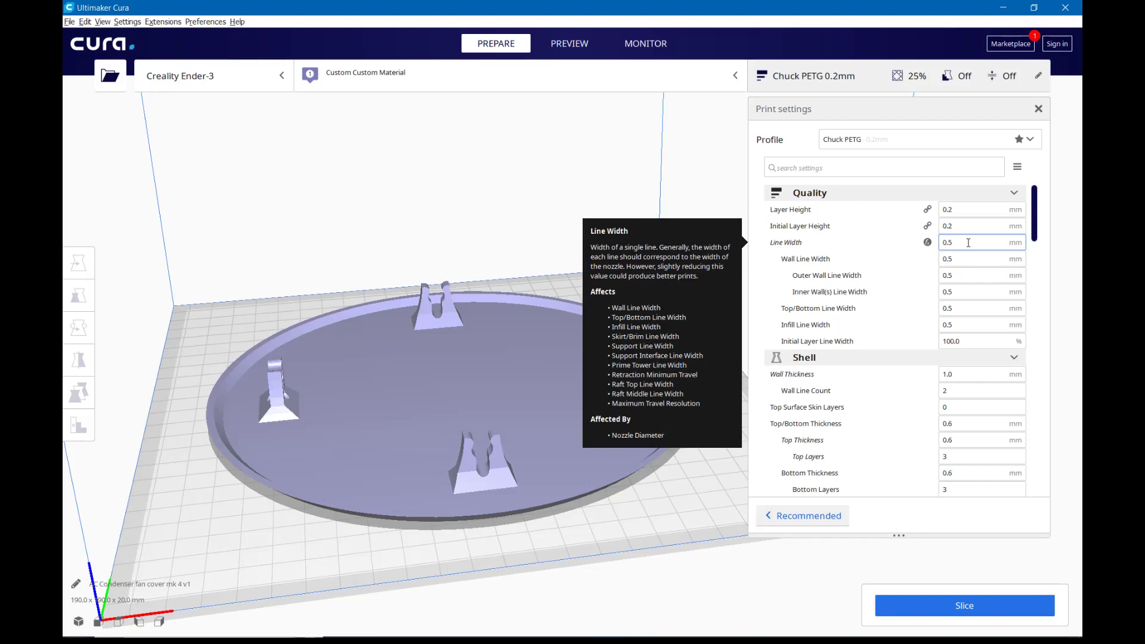
scroll(968, 242, "down", 3)
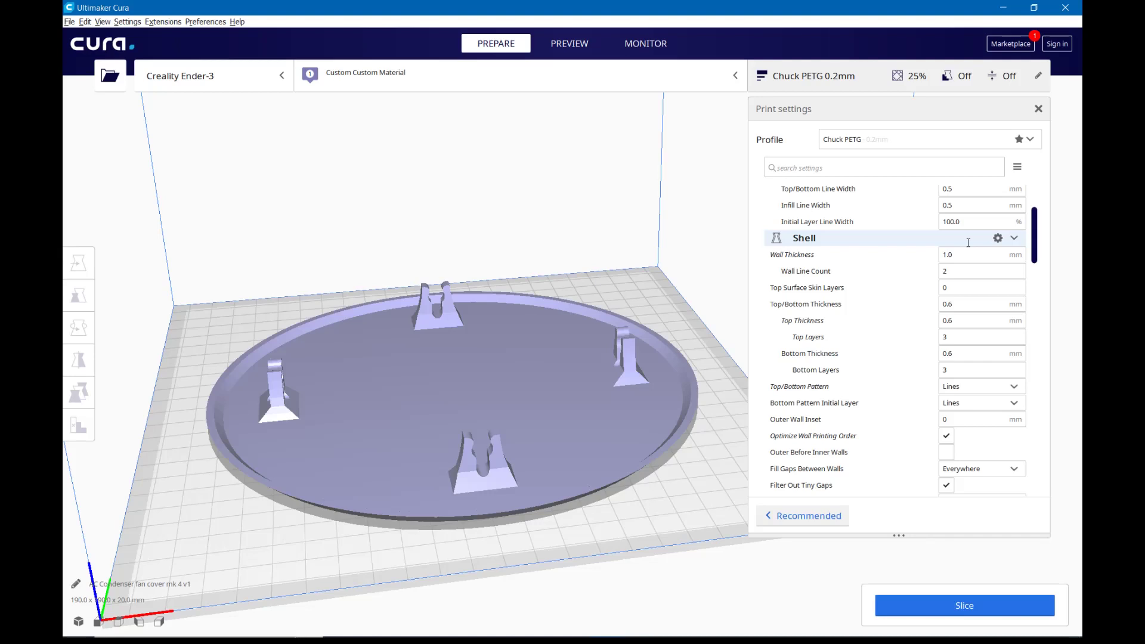
scroll(968, 243, "down", 6)
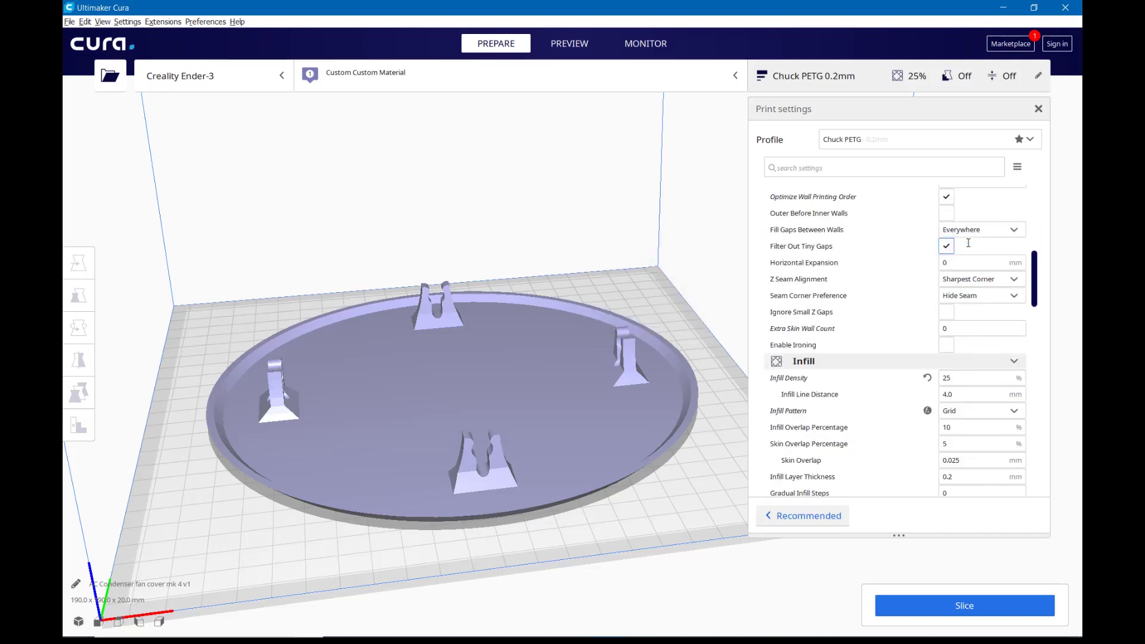
scroll(968, 243, "down", 2)
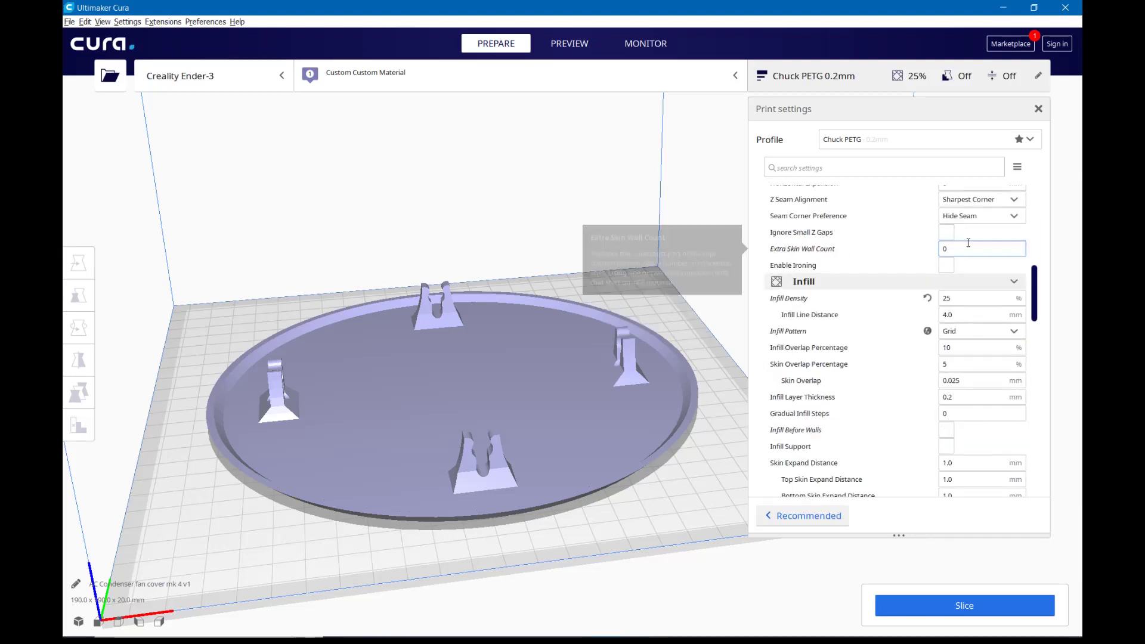
scroll(968, 243, "down", 1)
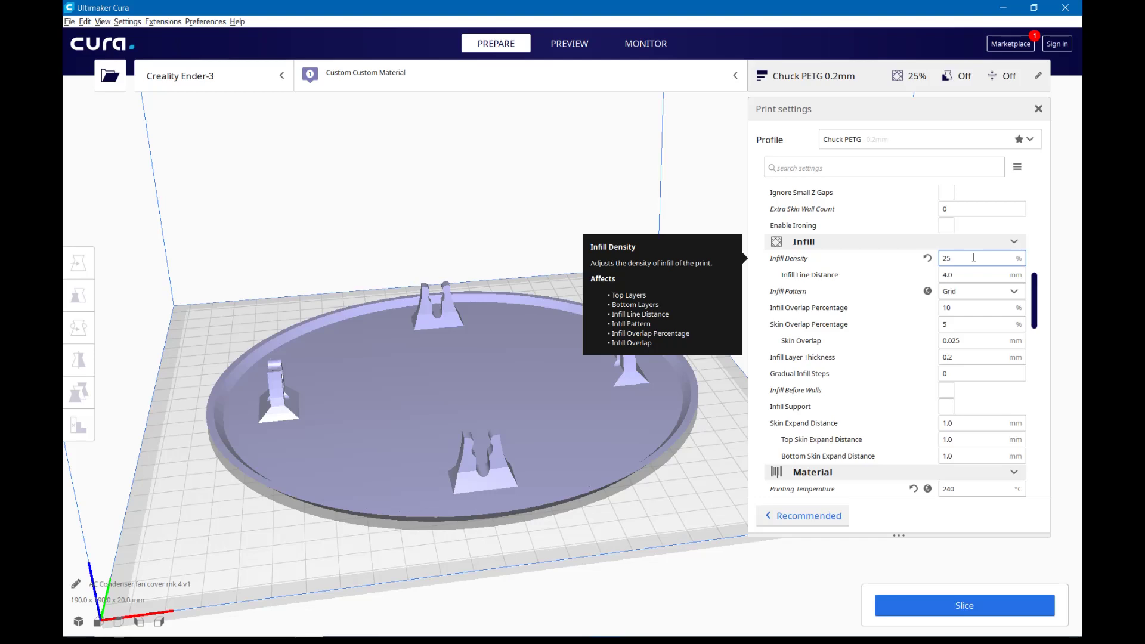
scroll(974, 257, "down", 4)
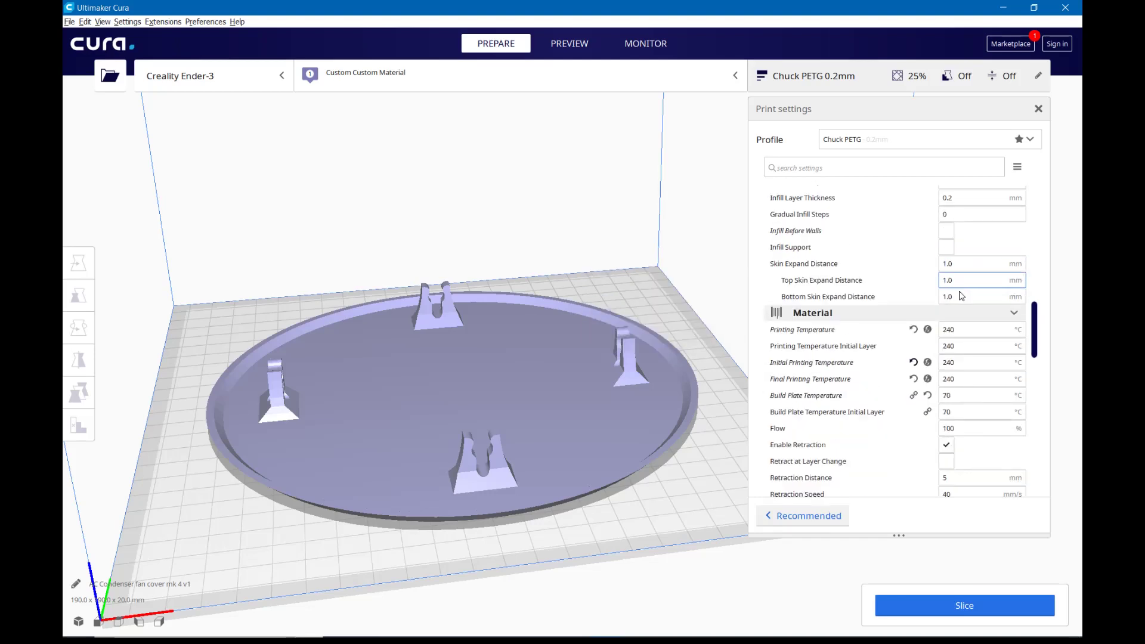
scroll(966, 308, "down", 2)
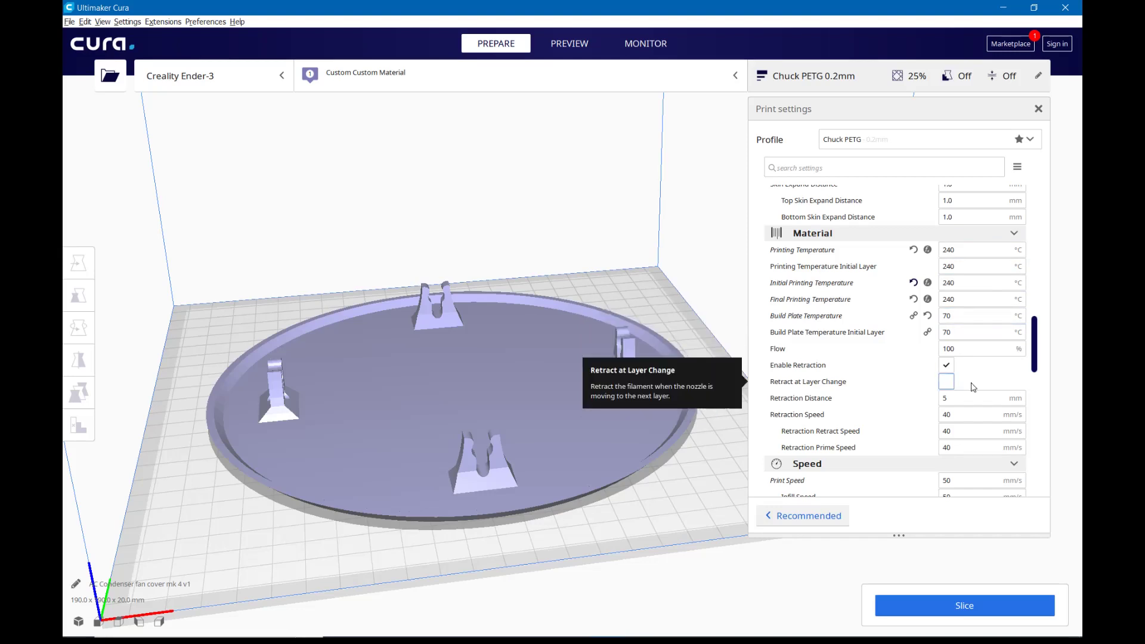
Scroll past Speed and Acceleration to Jerk at 10 mm/s, Travel, and Cooling turned off.
scroll(973, 385, "down", 3)
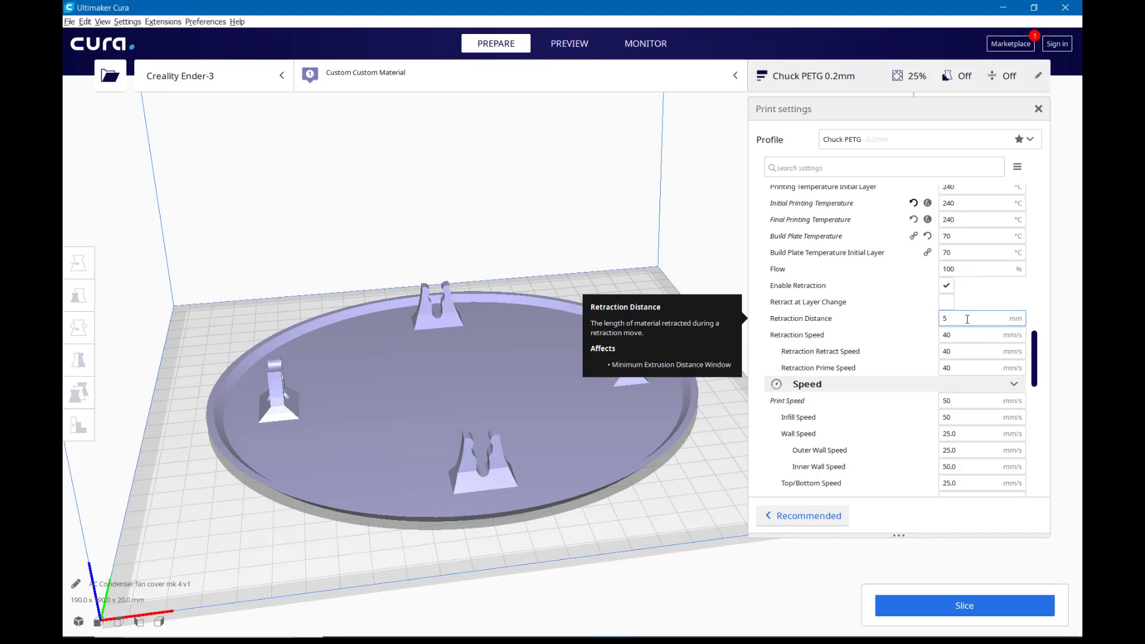
scroll(968, 320, "down", 3)
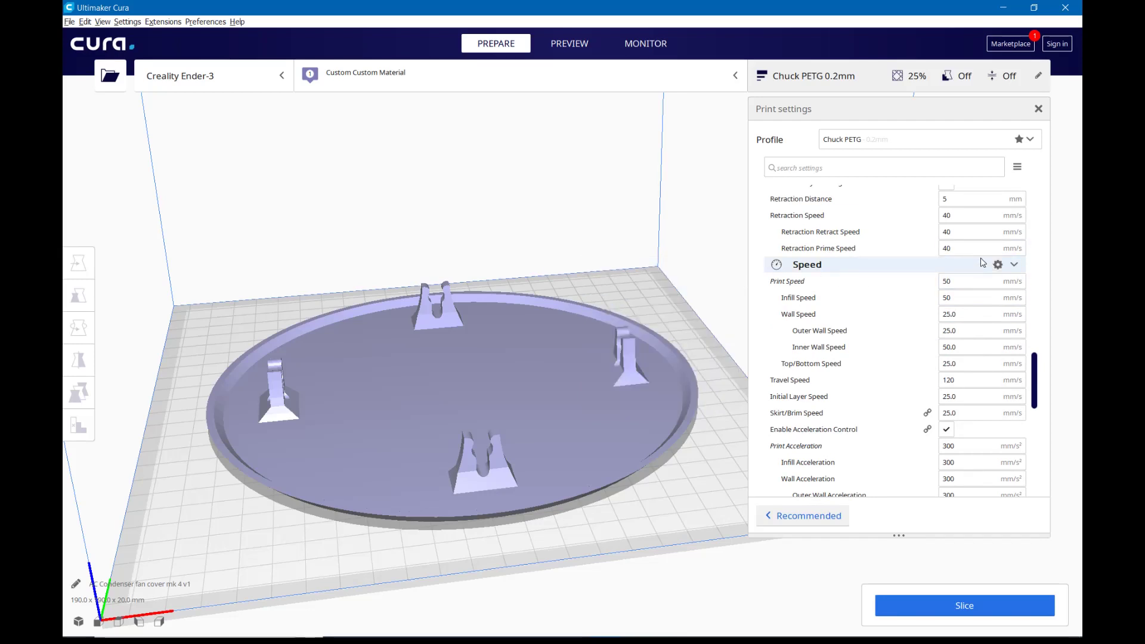
scroll(983, 263, "down", 8)
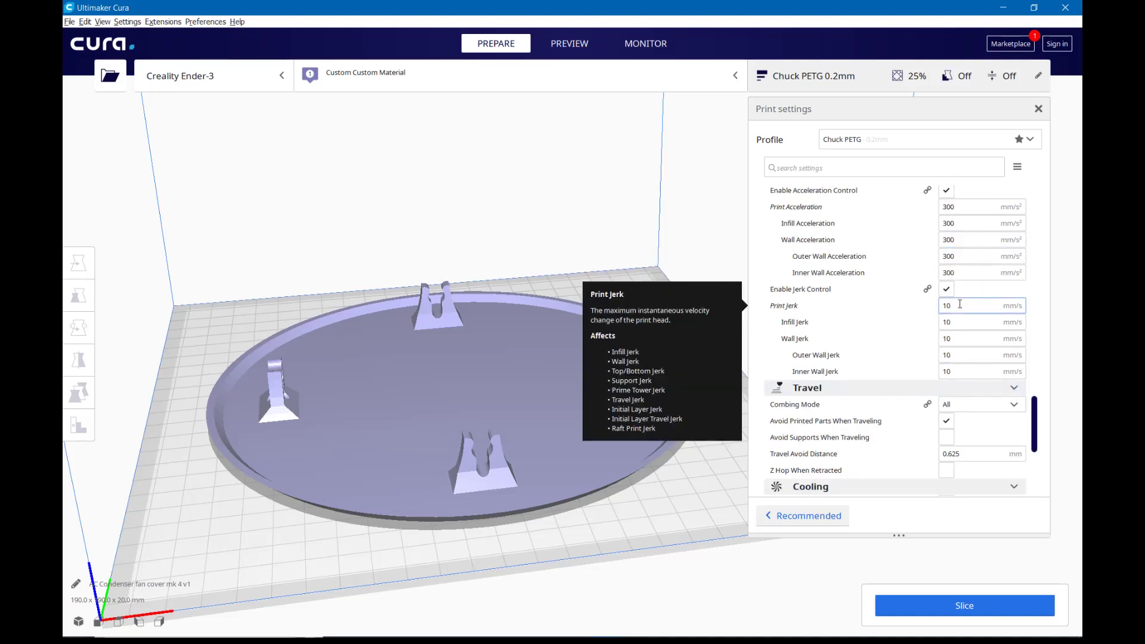
scroll(960, 304, "down", 2)
scroll(959, 304, "down", 2)
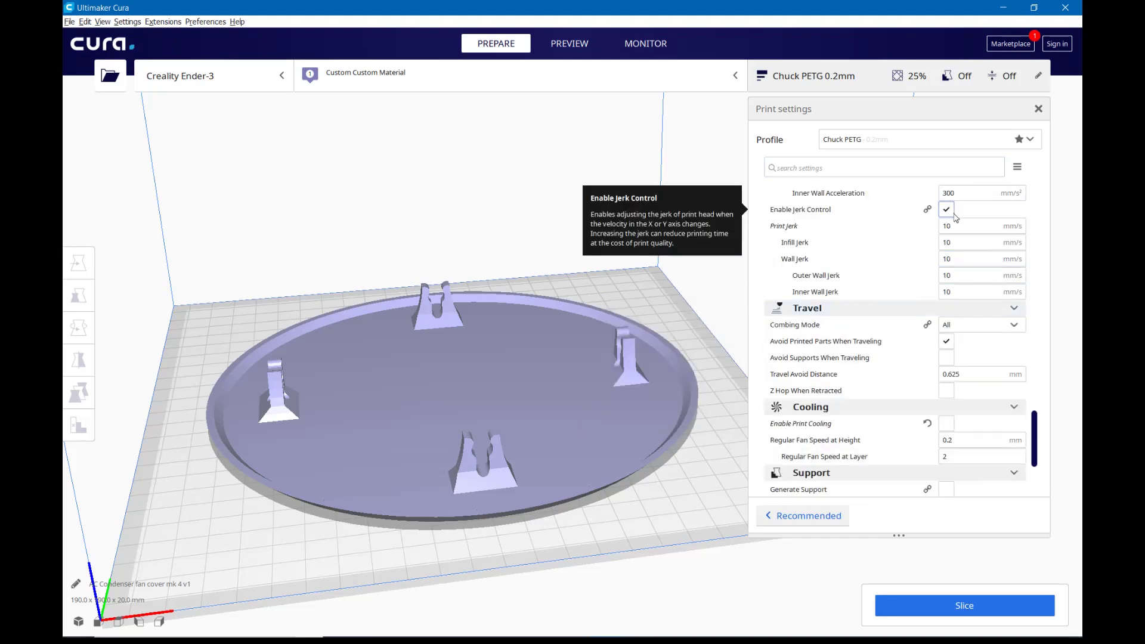
Check the Skirt adhesion with 3 skirt lines, then scroll back up toward Shell.
scroll(946, 287, "down", 2)
scroll(945, 286, "down", 6)
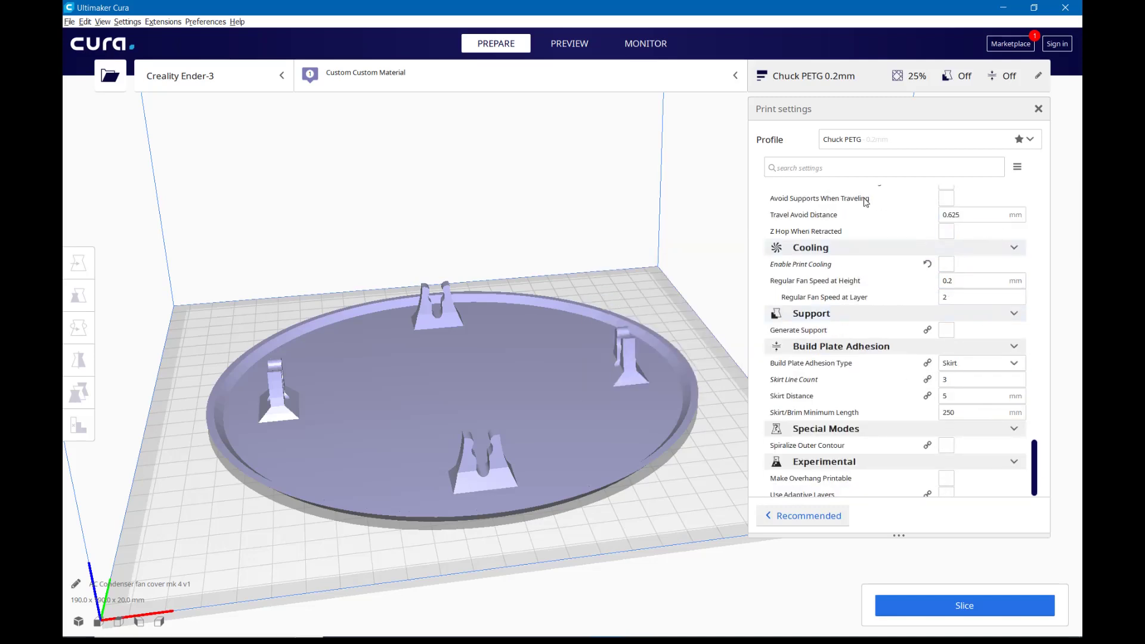
mouse_move(866, 202)
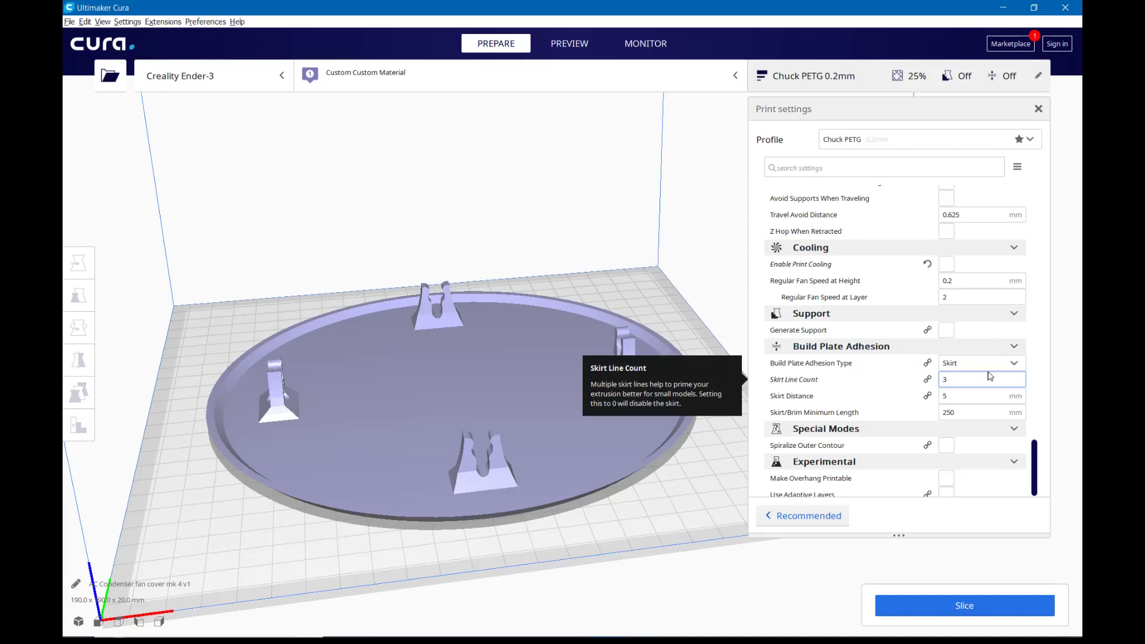
scroll(990, 376, "down", 1)
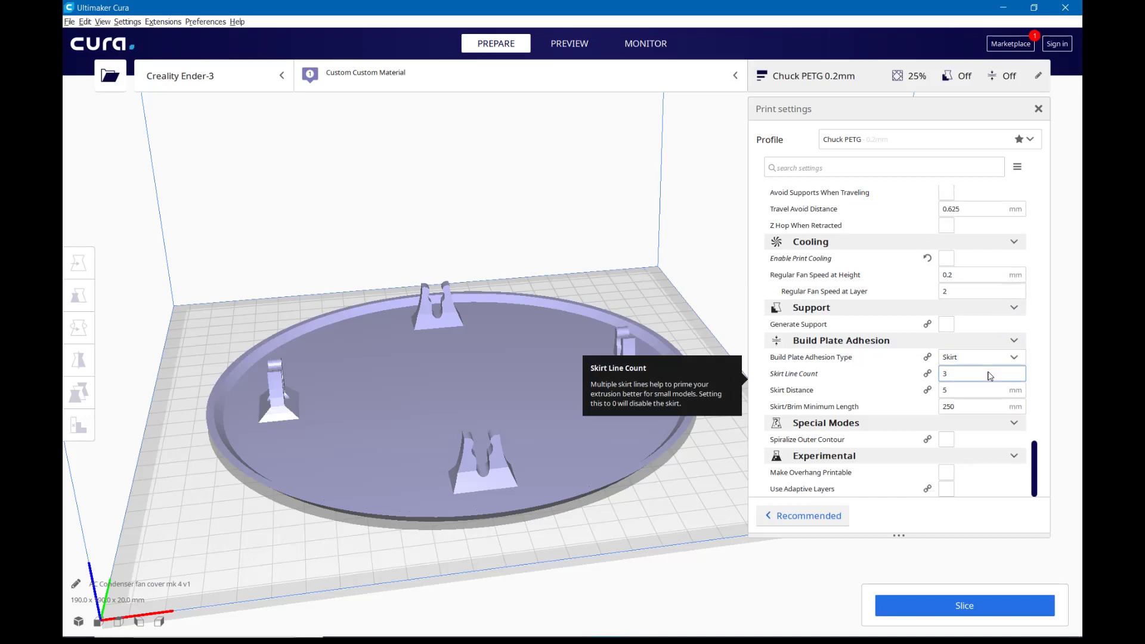
scroll(989, 374, "up", 15)
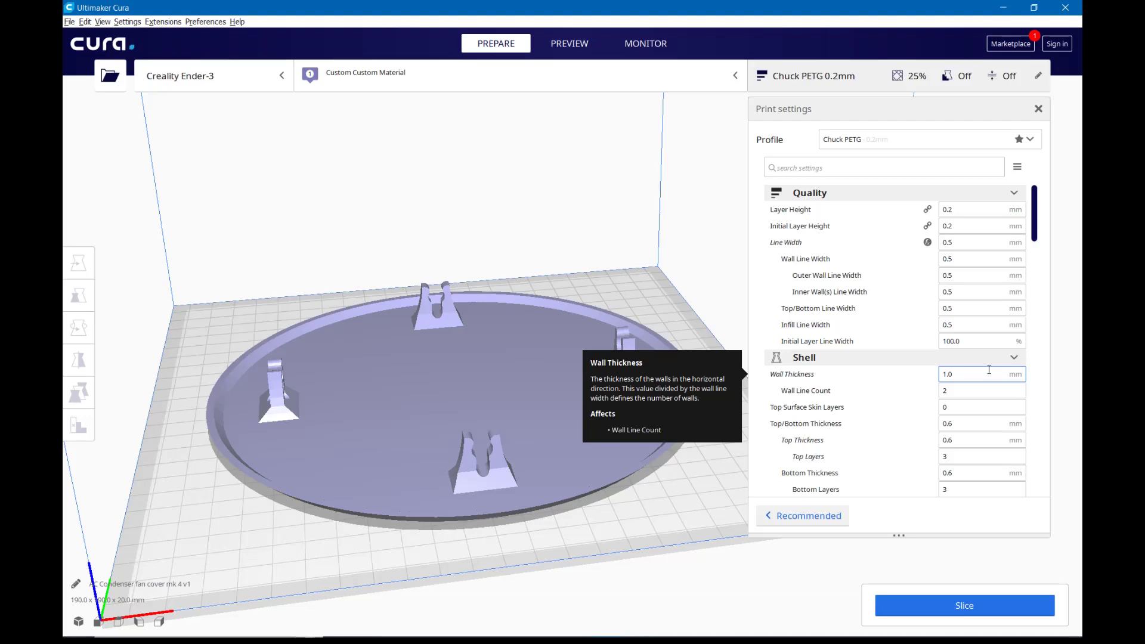
Tab through the Shell fields unchanged, with Quality showing 0.2 mm layers and 0.5 mm line widths.
key("Tab")
key("Tab")
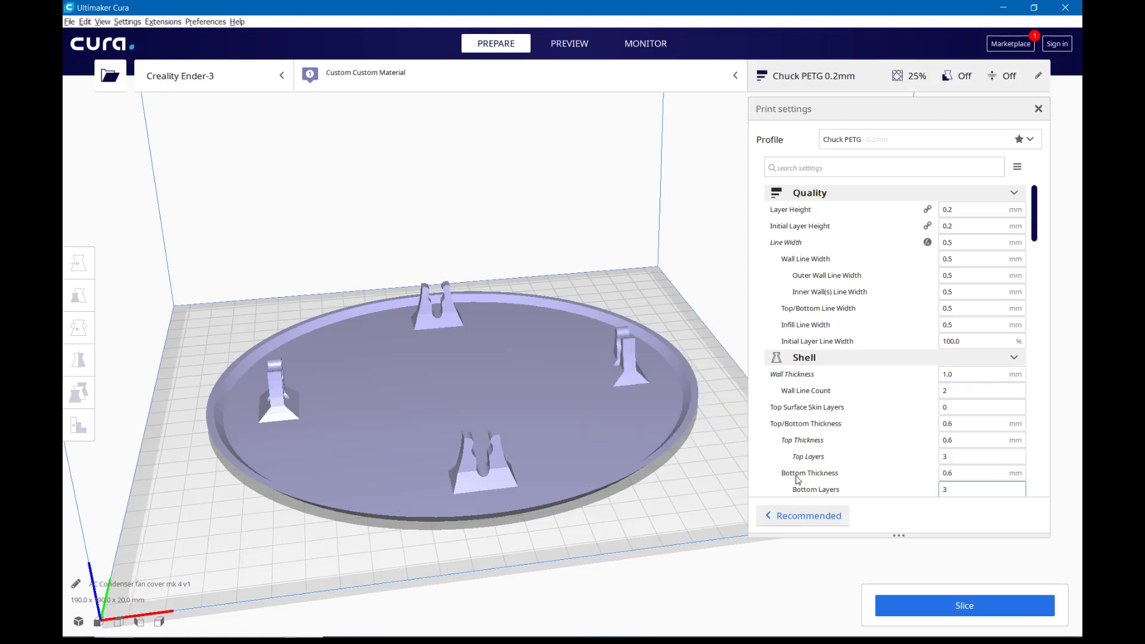
key("Return")
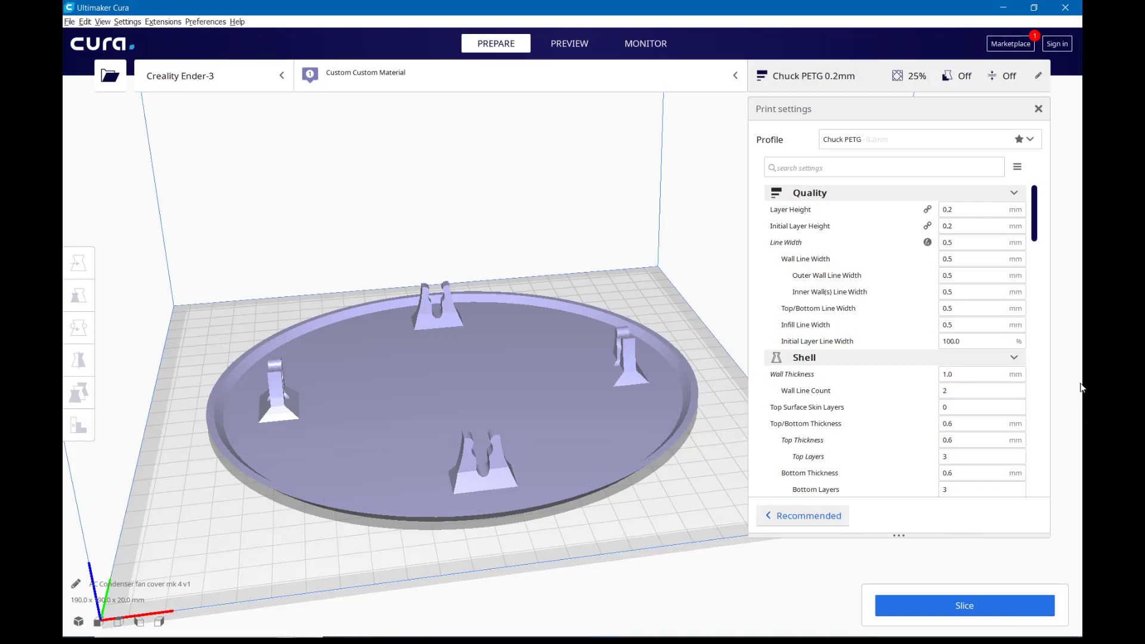